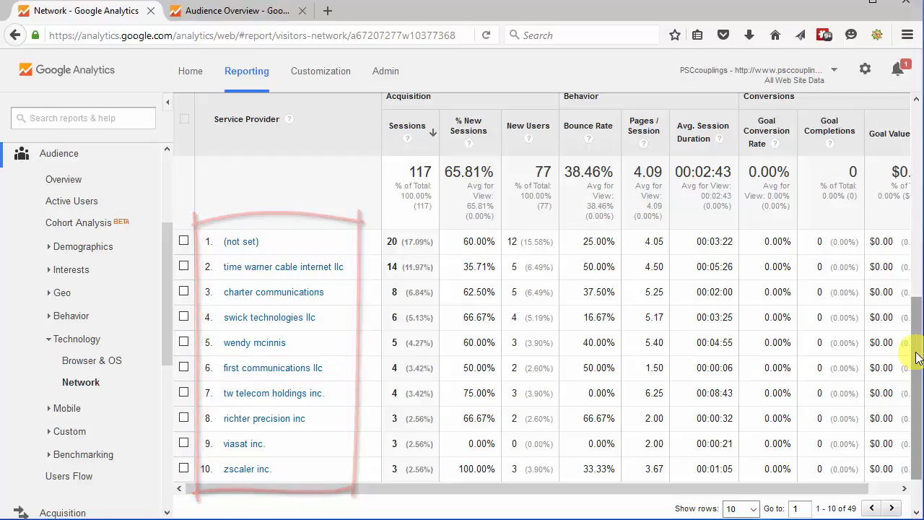
# - Show the PSCcouplings Network report with Hostname as the primary dimension and examine the listed hostnames
pyautogui.moveTo(916, 357); pyautogui.dragTo(915, 227)
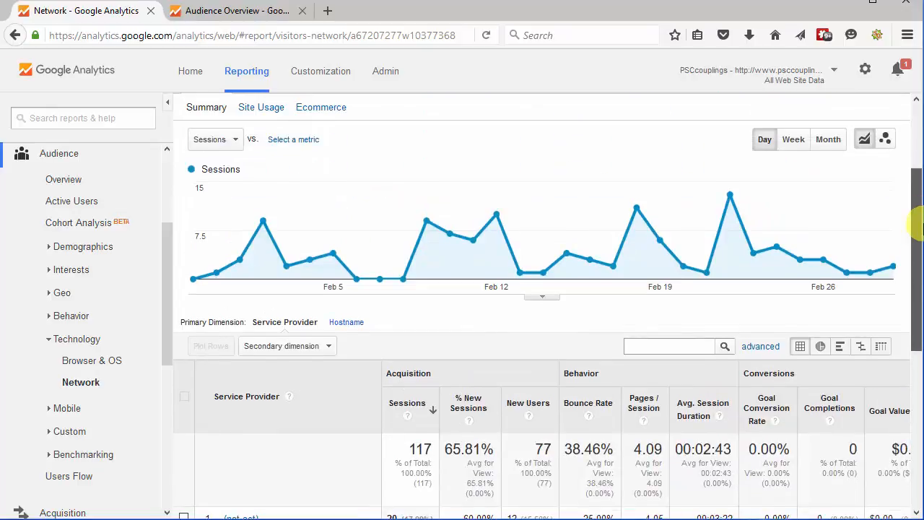
pyautogui.click(347, 324)
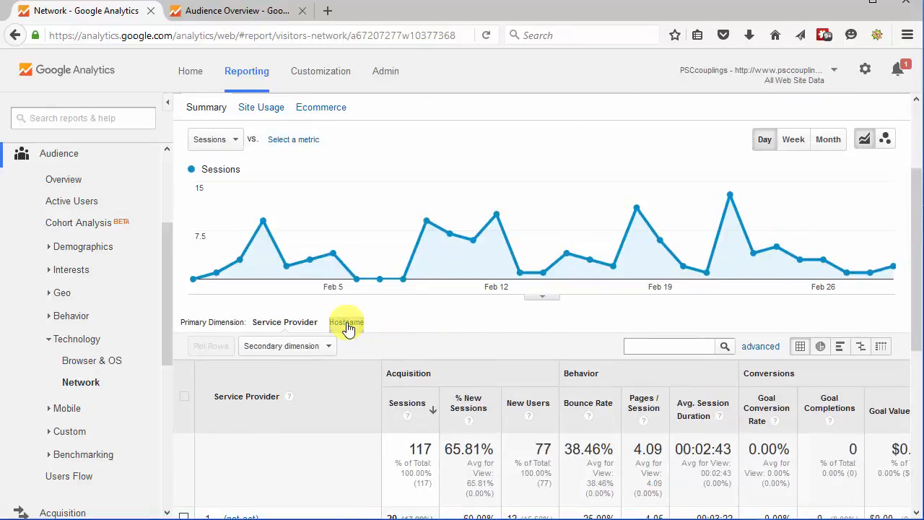
pyautogui.scroll(-2, 394, 322)
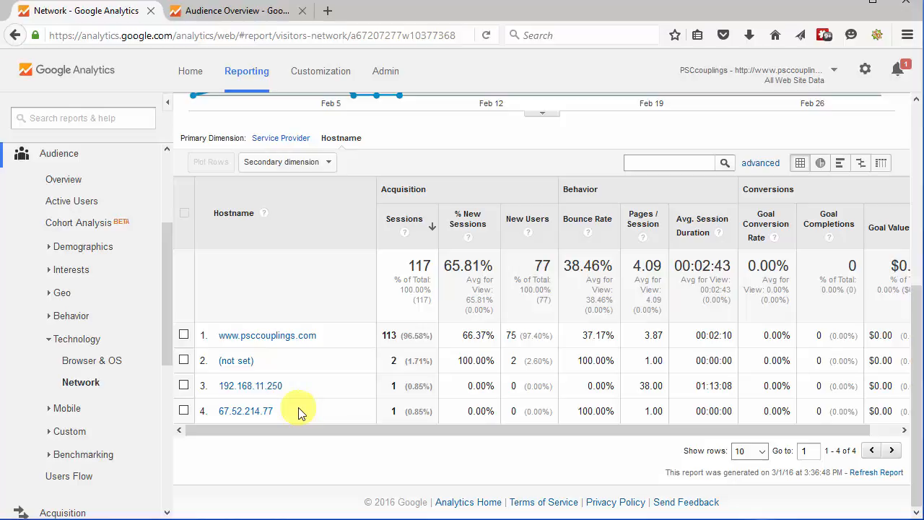
# - Show the Chocolate University Online Technology > Network report by Hostname and examine the listed hostnames
pyautogui.click(258, 13)
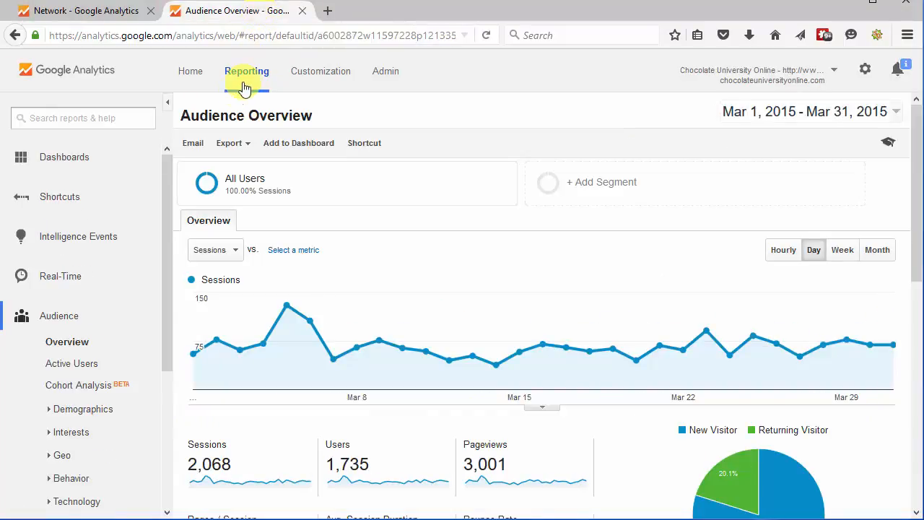
pyautogui.moveTo(165, 165); pyautogui.dragTo(169, 229)
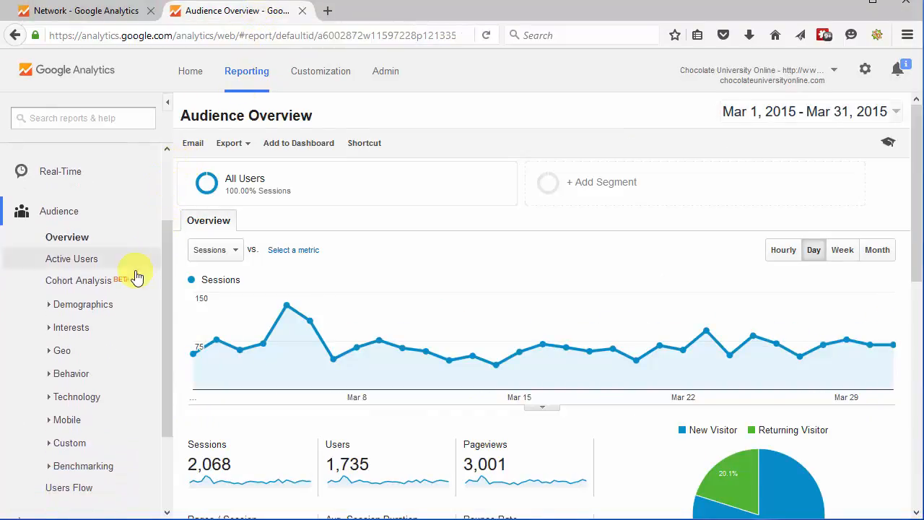
pyautogui.click(77, 396)
pyautogui.click(81, 440)
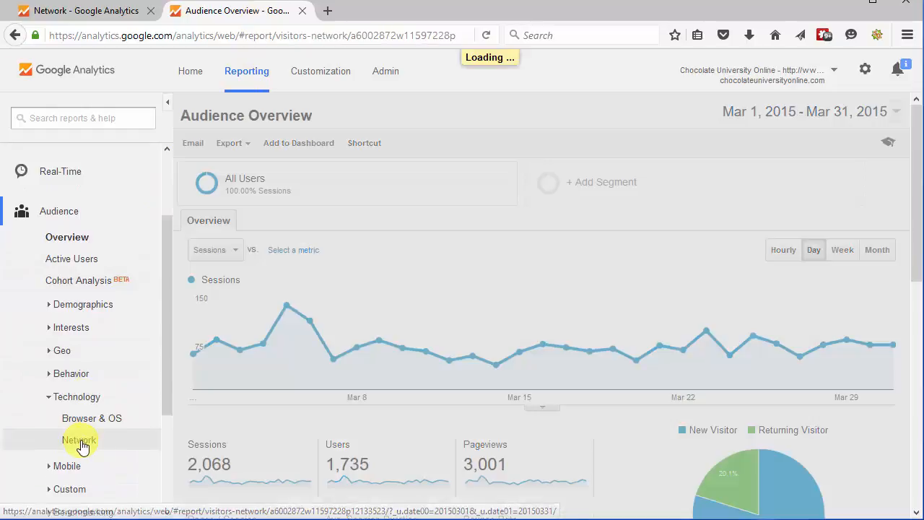
pyautogui.scroll(-3, 288, 407)
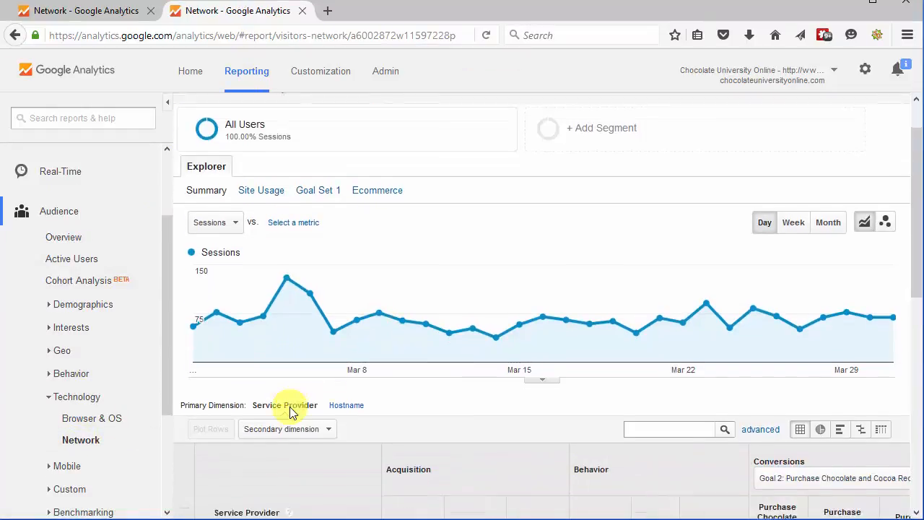
pyautogui.click(348, 363)
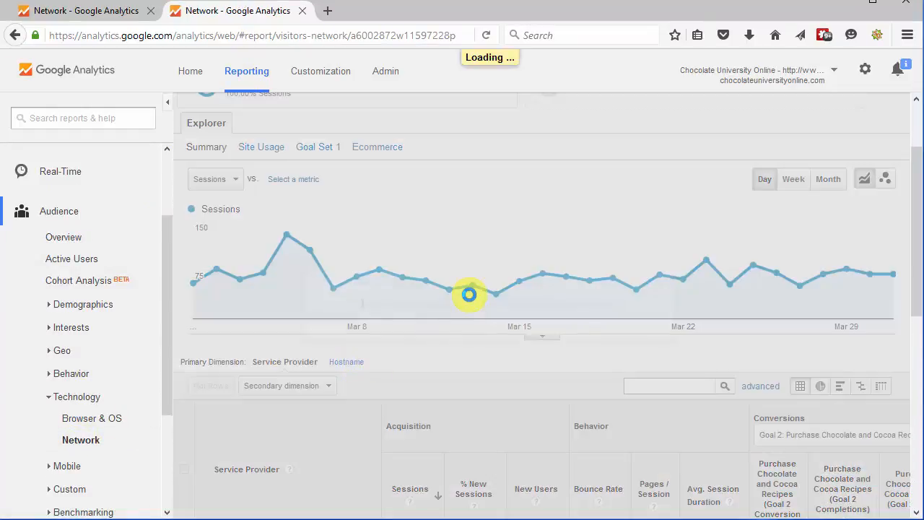
pyautogui.scroll(-5, 469, 294)
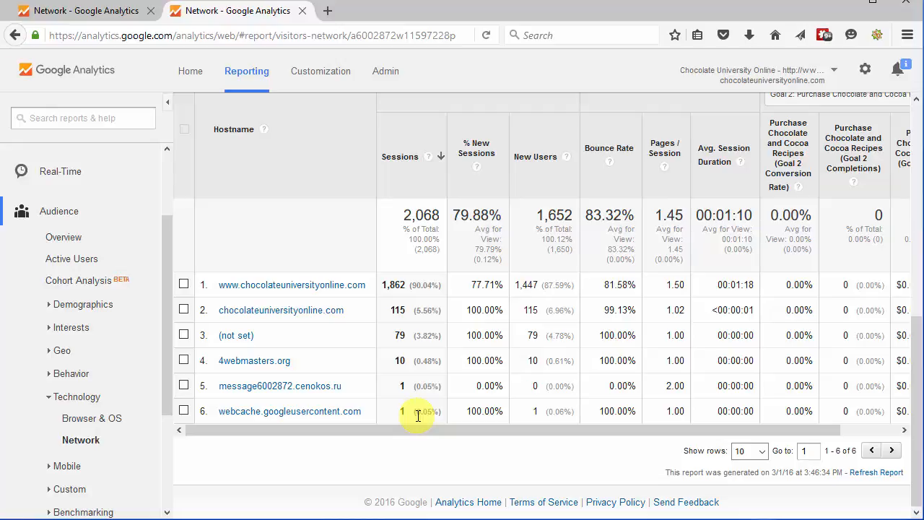
# - Start a new filter on the PSCcouplings All Web Site Data view and name it "Only Include Site Hostname"
pyautogui.click(97, 11)
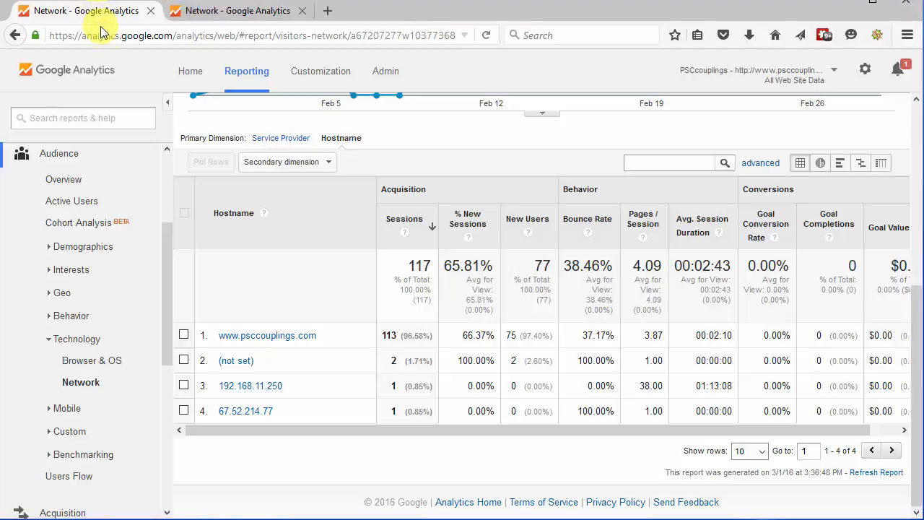
pyautogui.click(385, 76)
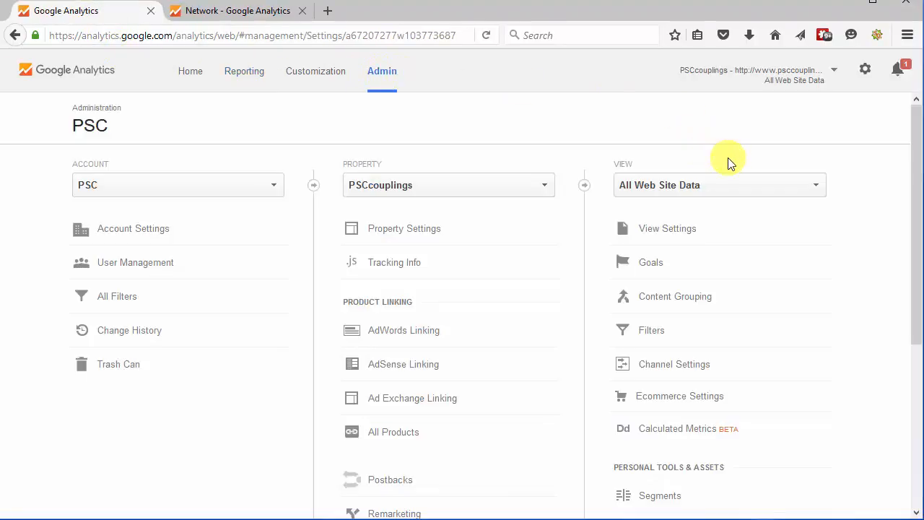
pyautogui.click(651, 332)
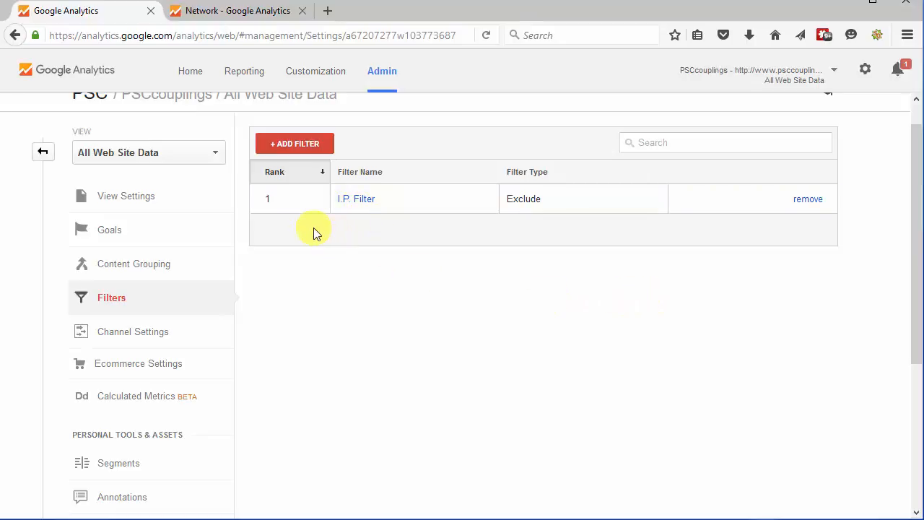
pyautogui.click(298, 144)
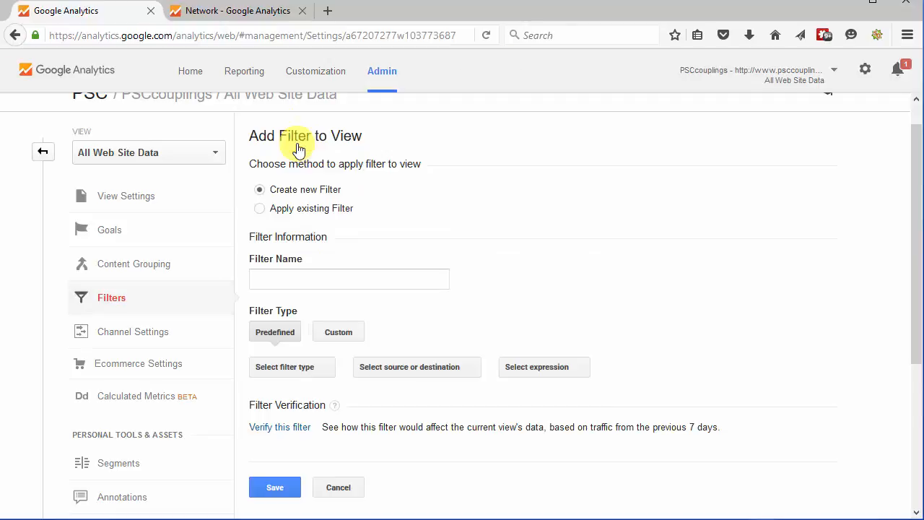
pyautogui.click(280, 280)
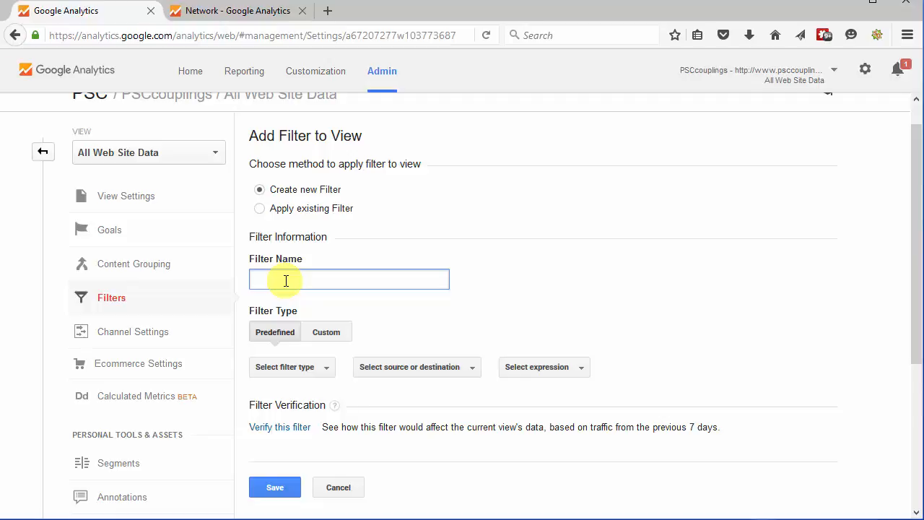
pyautogui.write('Only Include Site Hostname')
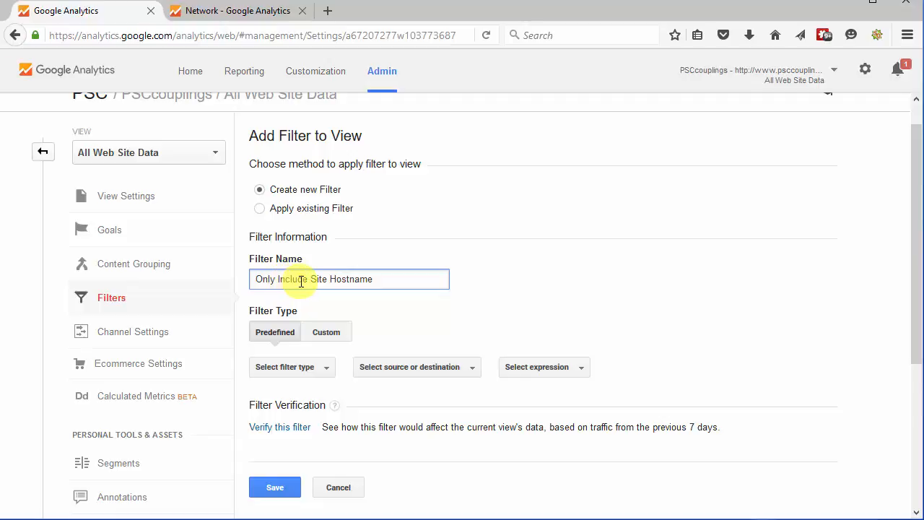
# - Make it a custom Include filter on the Hostname field with the filter pattern psccouplings.com
pyautogui.click(326, 334)
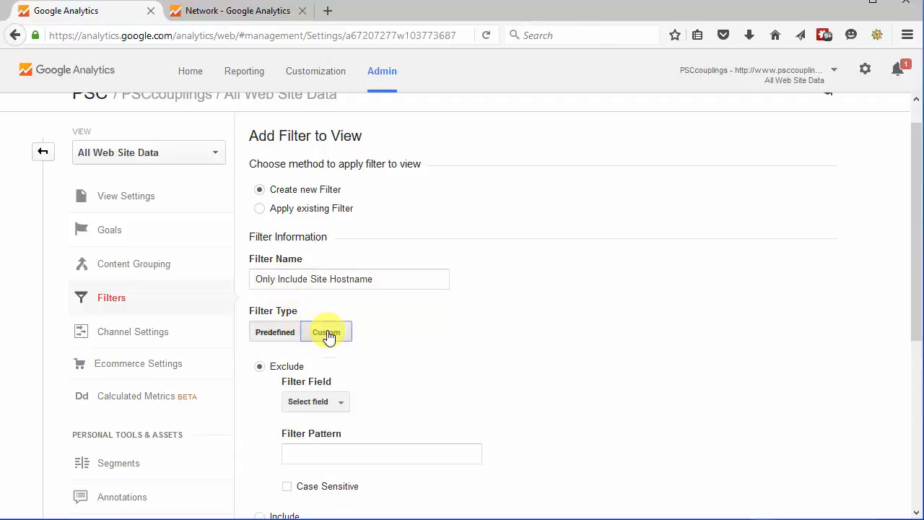
pyautogui.scroll(-3, 455, 325)
pyautogui.scroll(-2, 459, 324)
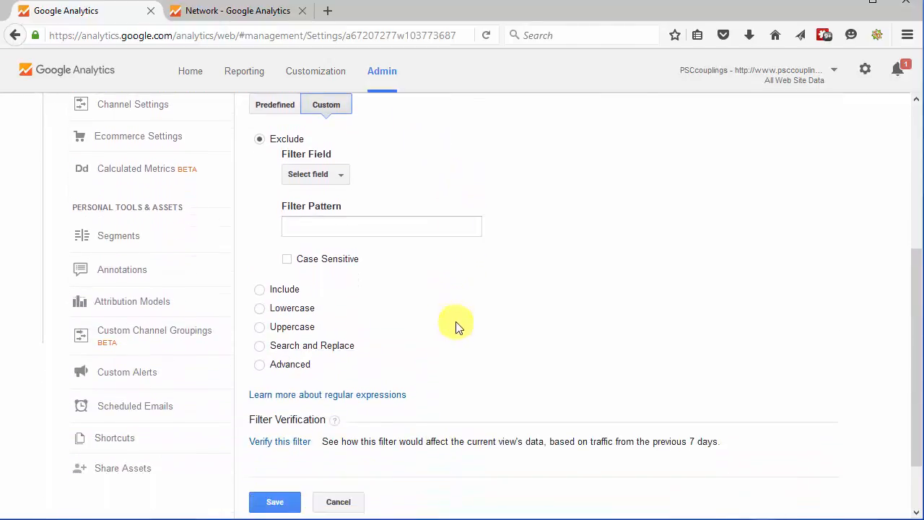
pyautogui.click(259, 290)
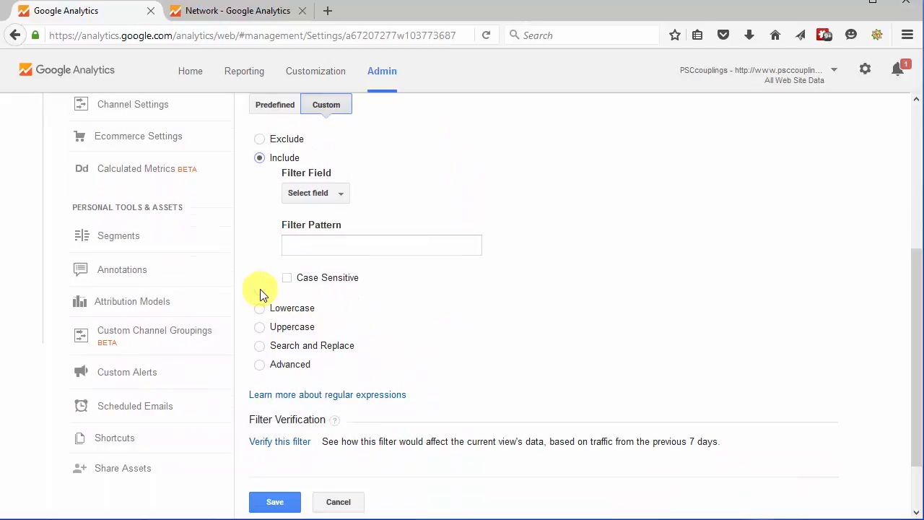
pyautogui.click(343, 195)
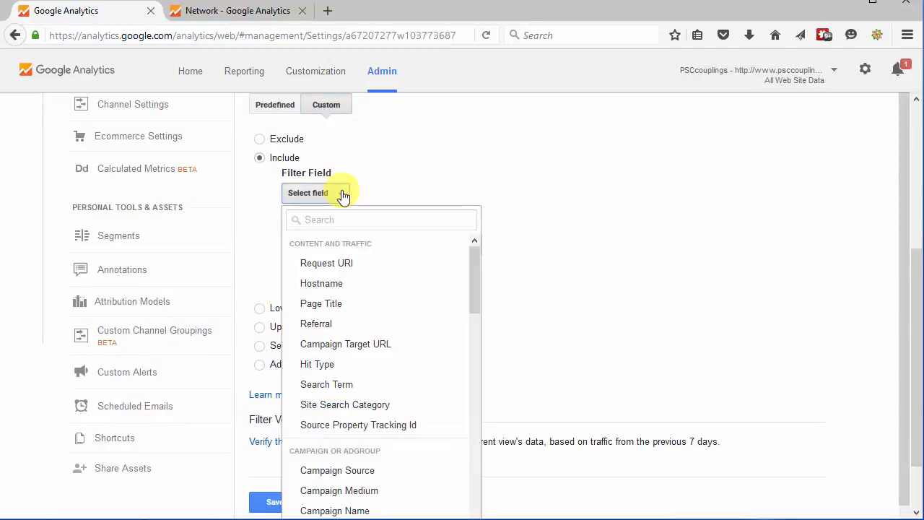
pyautogui.click(330, 284)
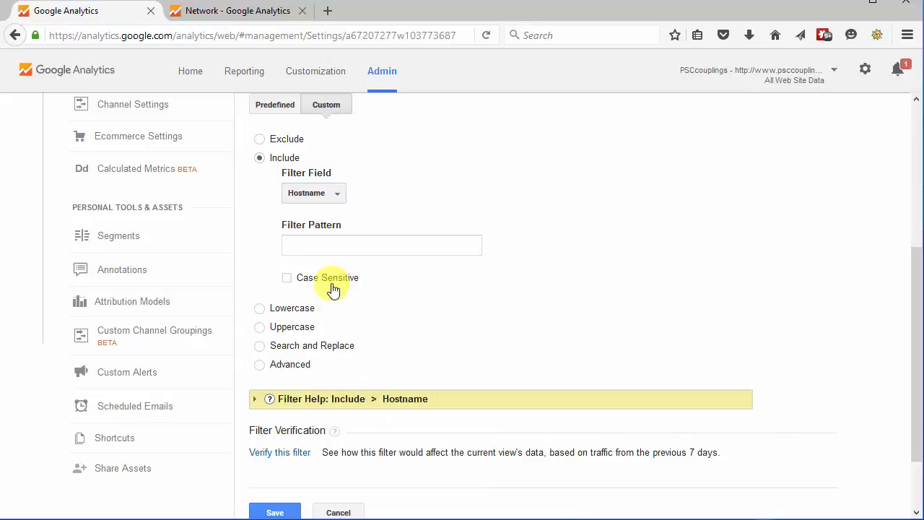
pyautogui.click(331, 243)
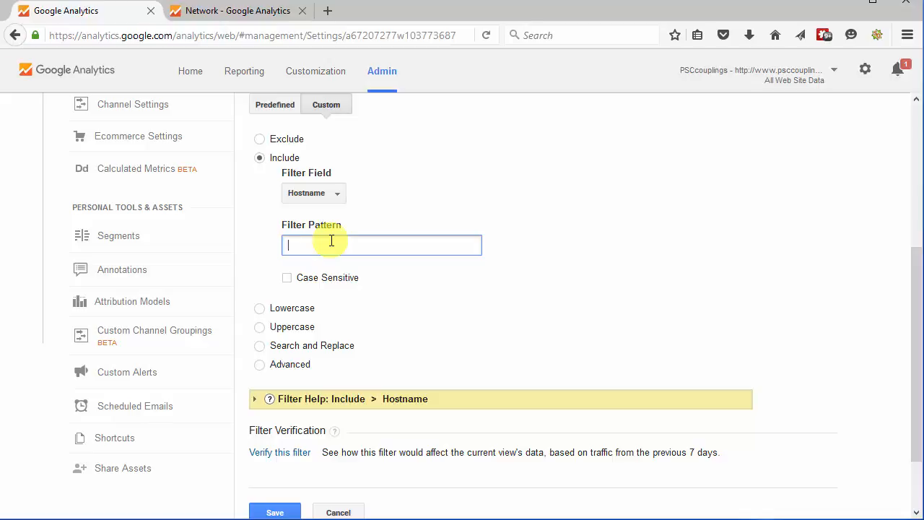
pyautogui.write('psccouplings.com')
# - Try extending the filter pattern with the alternatives |nextdomain.com|third, and restore it to psccouplings.com
pyautogui.write('|nextdo')
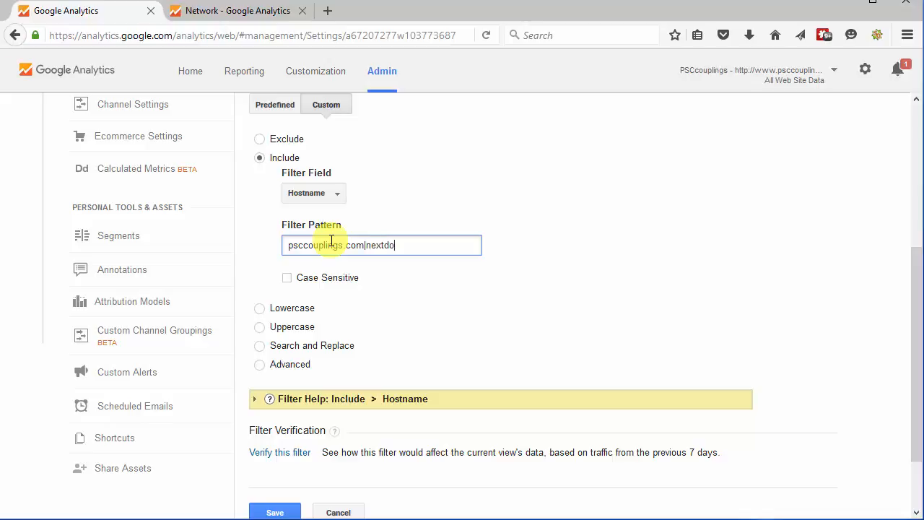
pyautogui.write('main.c')
pyautogui.write('om')
pyautogui.write('|thir')
pyautogui.write('d')
pyautogui.press('BackSpace')
pyautogui.press('BackSpace')
pyautogui.press('BackSpace')
pyautogui.press('BackSpace')
pyautogui.press('BackSpace')
pyautogui.press('BackSpace')
pyautogui.press('BackSpace')
pyautogui.press('BackSpace')
pyautogui.press('BackSpace')
pyautogui.press('BackSpace')
pyautogui.press('BackSpace')
pyautogui.press('BackSpace')
pyautogui.press('BackSpace')
pyautogui.press('BackSpace')
pyautogui.press('BackSpace')
pyautogui.press('BackSpace')
pyautogui.press('BackSpace')
pyautogui.press('BackSpace')
pyautogui.press('BackSpace')
pyautogui.press('BackSpace')
pyautogui.press('BackSpace')
pyautogui.press('BackSpace')
pyautogui.write('m')
# - Verify how the hostname filter would affect the view's data and examine the before and after comparison
pyautogui.scroll(-2, 370, 249)
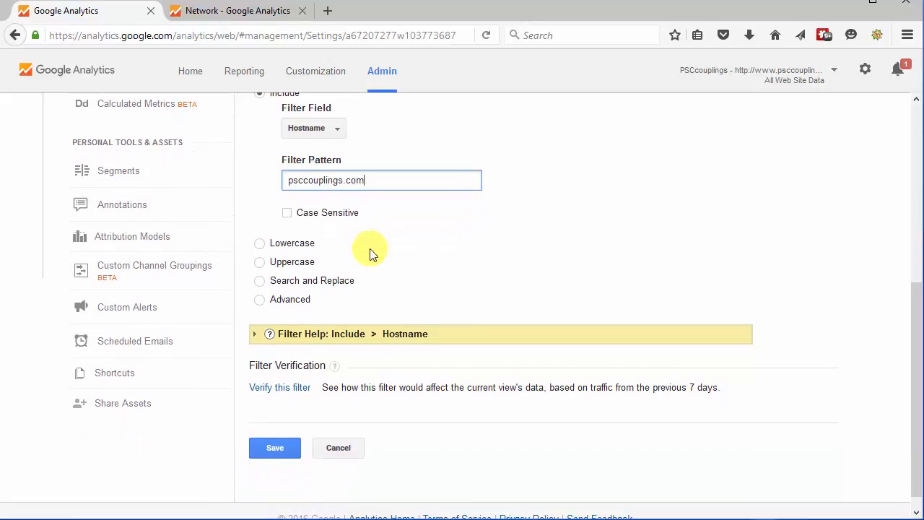
pyautogui.click(280, 389)
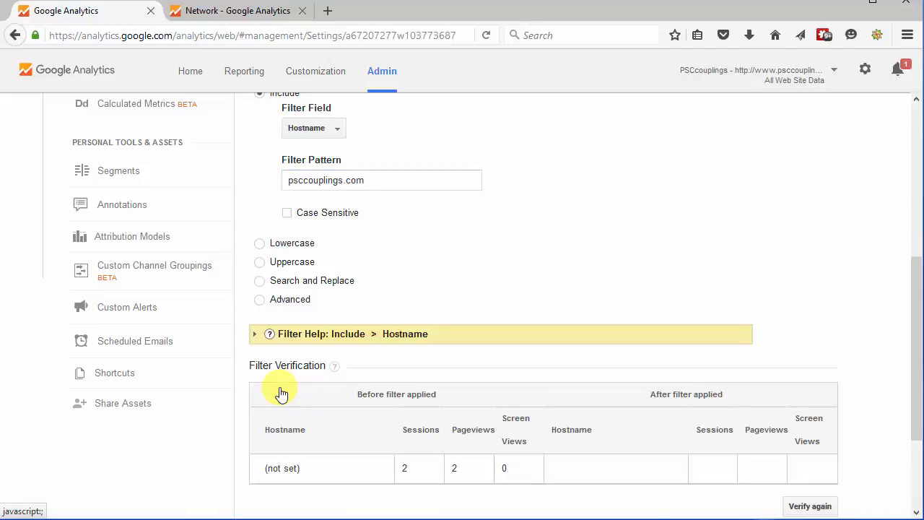
pyautogui.scroll(-1, 281, 392)
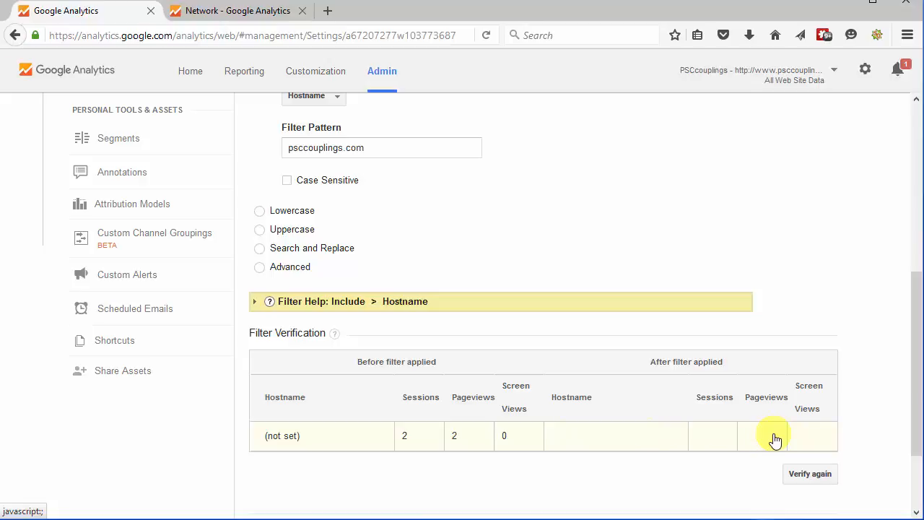
# - Try the misspelled filter pattern psccouplings.cm and run the filter verification again
pyautogui.scroll(1, 377, 162)
pyautogui.click(377, 147)
pyautogui.press('BackSpace')
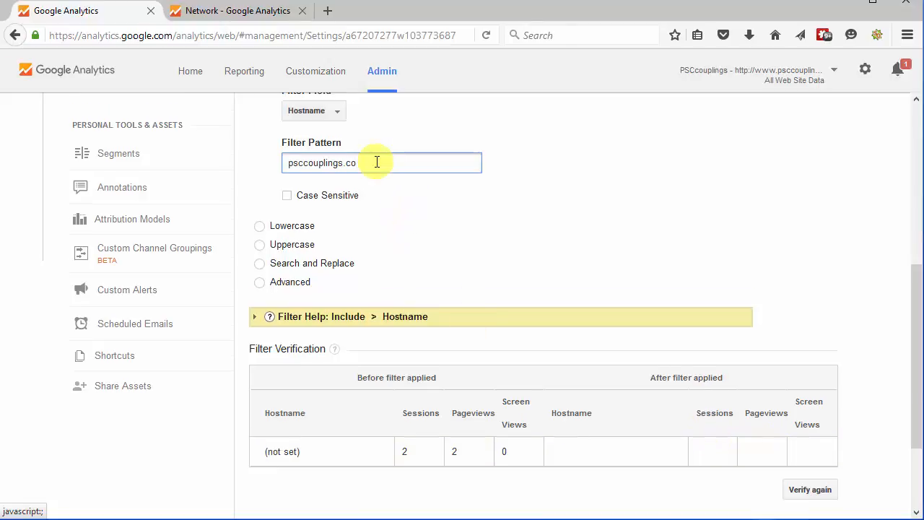
pyautogui.press('BackSpace')
pyautogui.write('m')
pyautogui.click(807, 492)
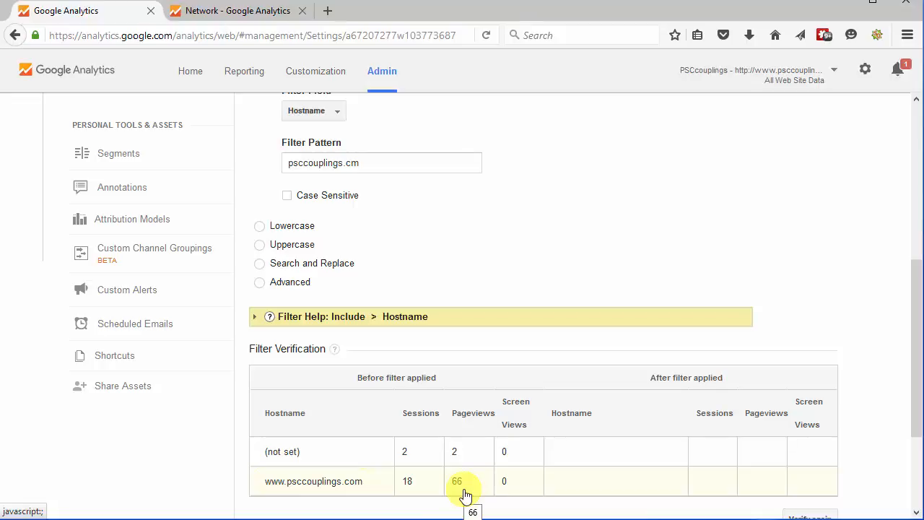
# - Correct the filter pattern to psccouplings.com
pyautogui.click(403, 161)
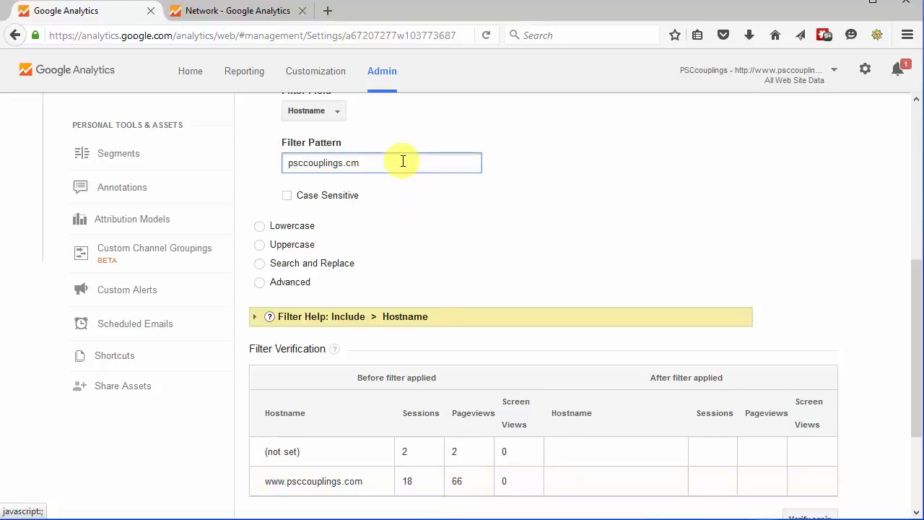
pyautogui.press('BackSpace')
pyautogui.write('om')
# - Run the filter verification again with the corrected pattern and save the hostname filter
pyautogui.scroll(-1, 845, 444)
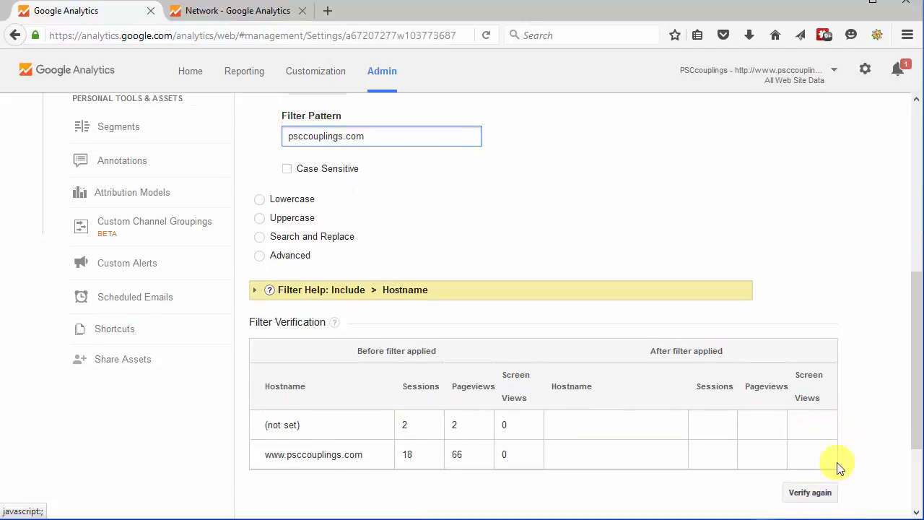
pyautogui.click(815, 491)
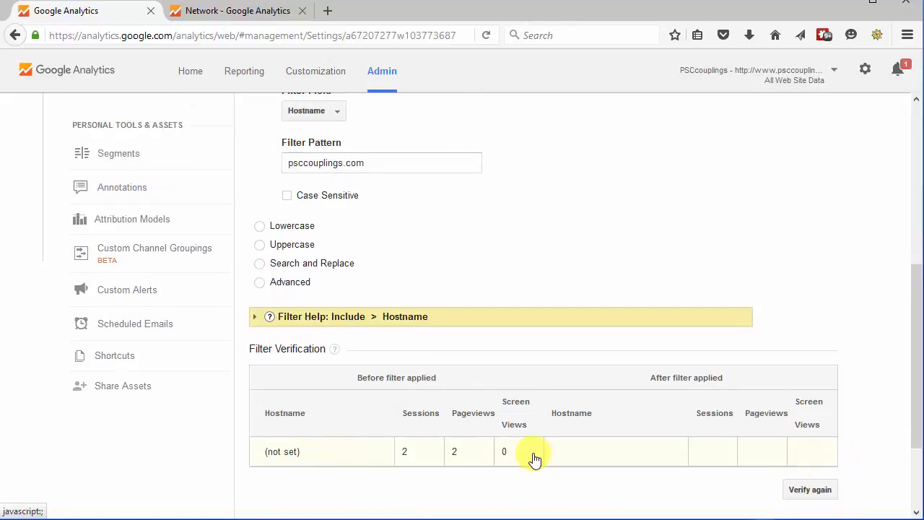
pyautogui.scroll(-2, 527, 459)
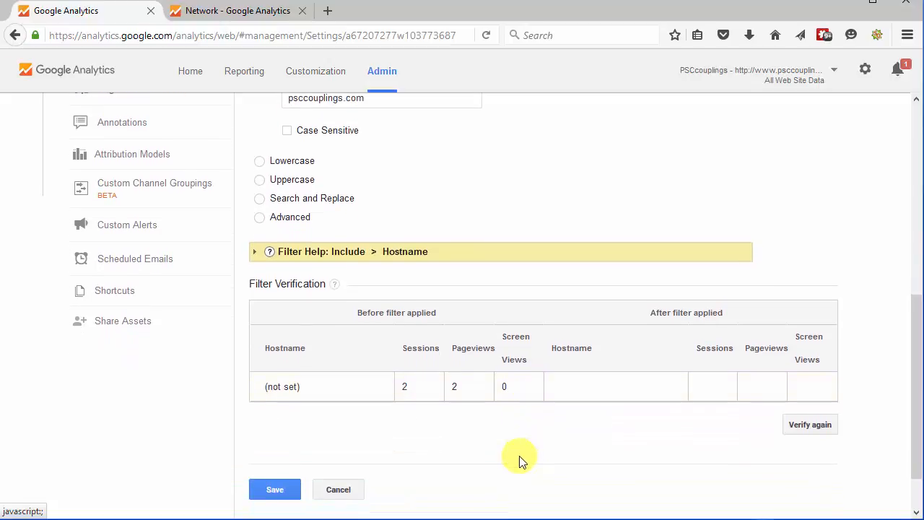
pyautogui.click(272, 491)
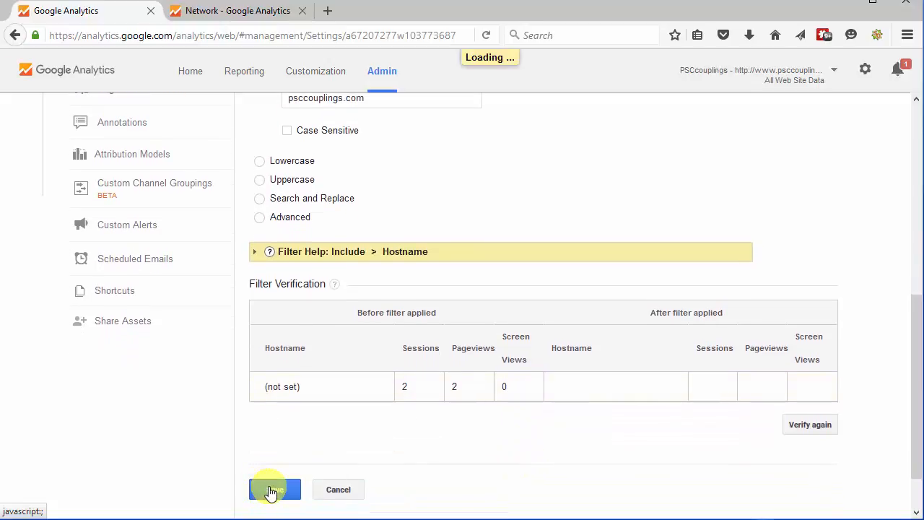